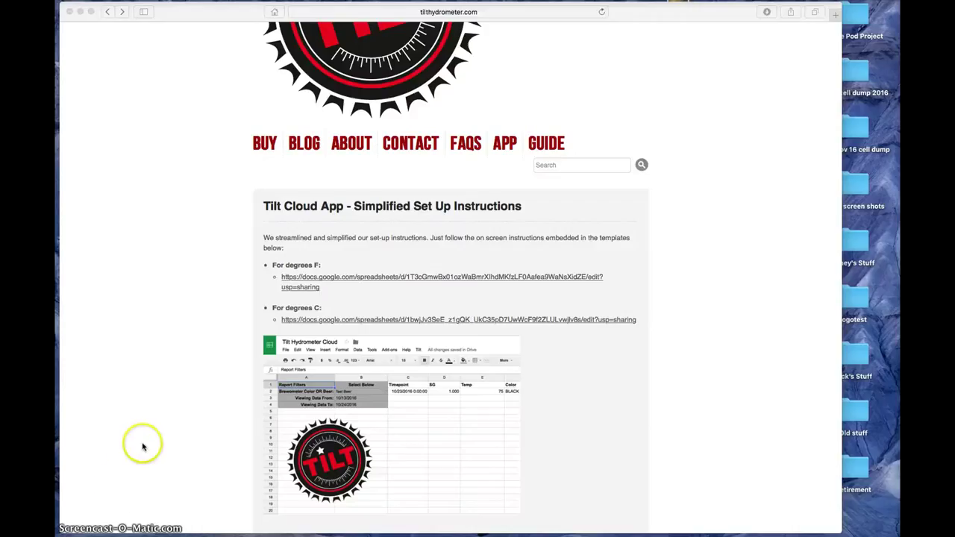
- Open the Tilt Guide page and scroll to the Posting Data to the Cloud template link
scroll(185, 366, up, 2)
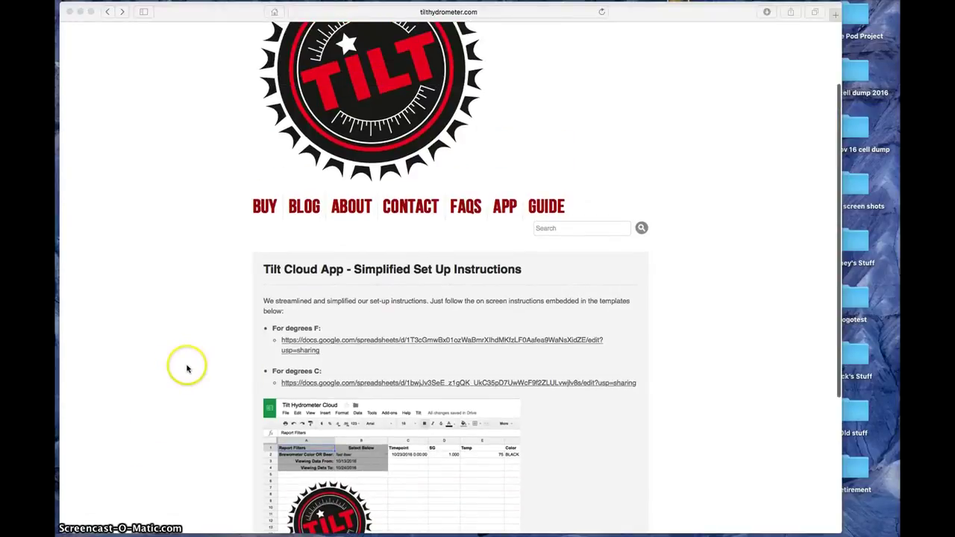
scroll(224, 247, up, 3)
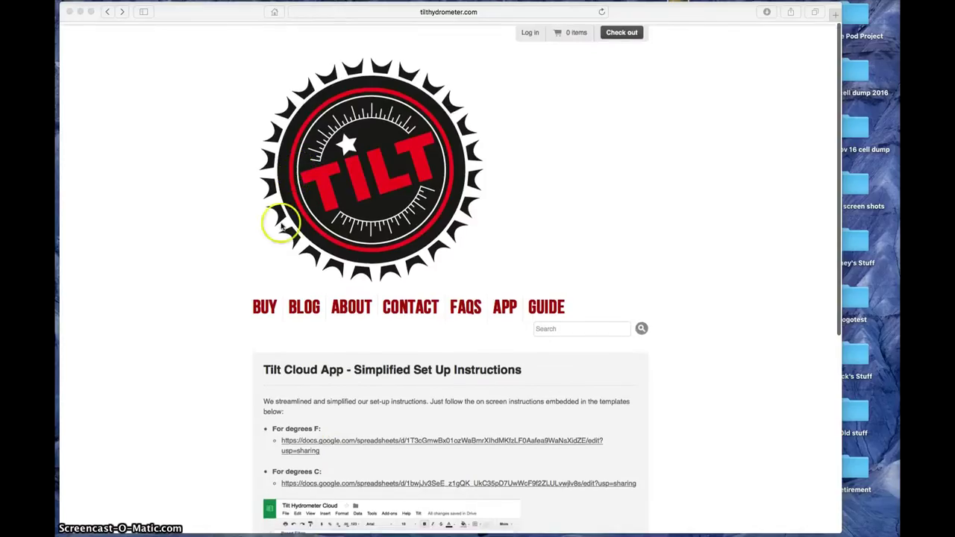
scroll(486, 256, down, 3)
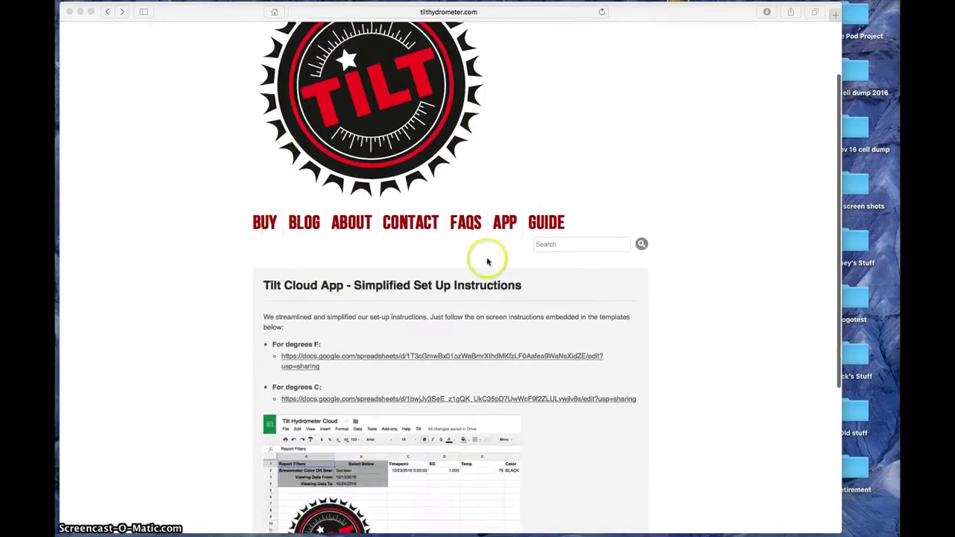
click(552, 229)
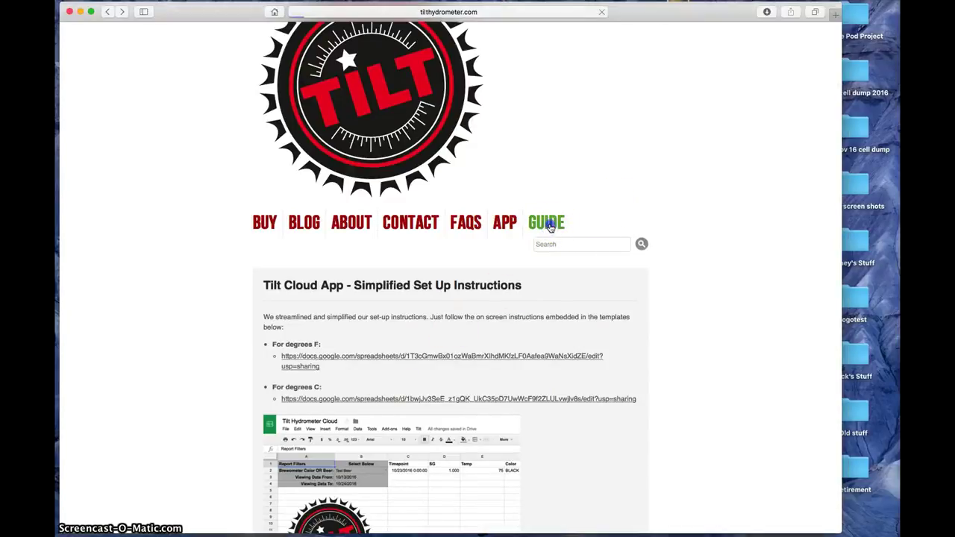
scroll(185, 303, down, 5)
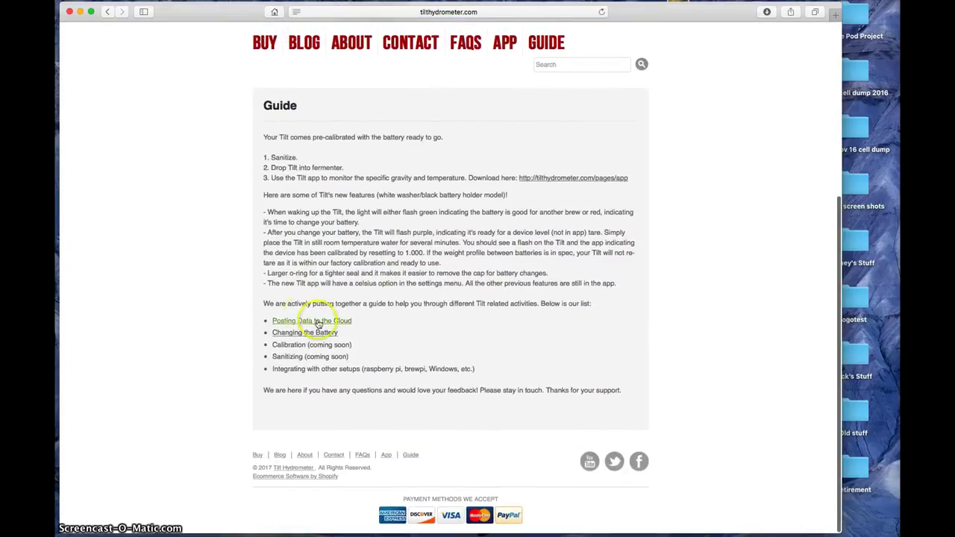
scroll(231, 342, down, 5)
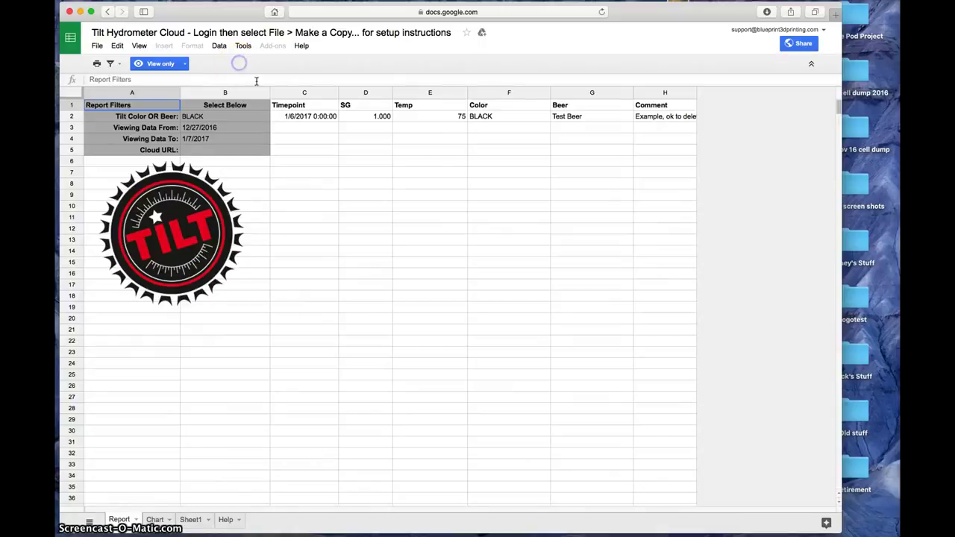
- Make a personal copy of the template and open its Tilt Cloud App script on Code.gs
click(238, 47)
click(138, 47)
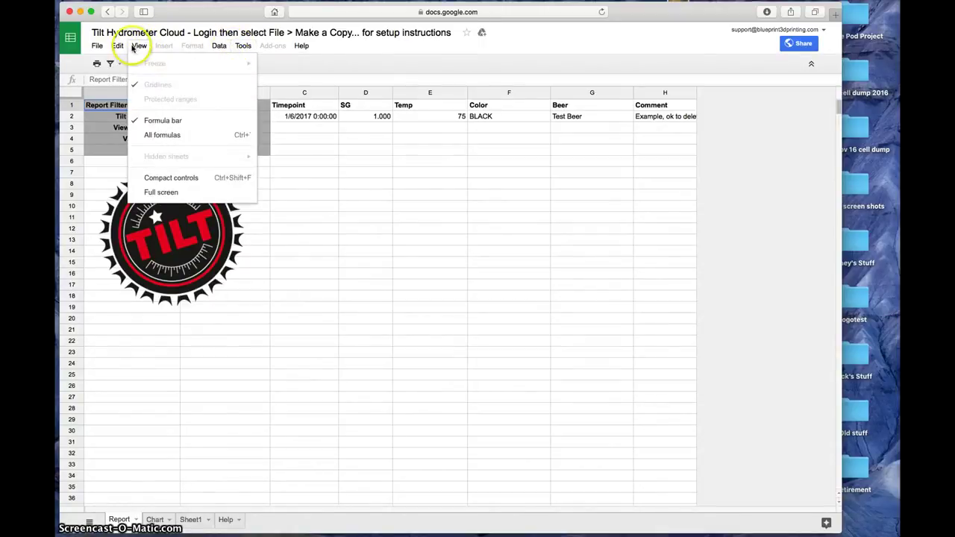
click(128, 128)
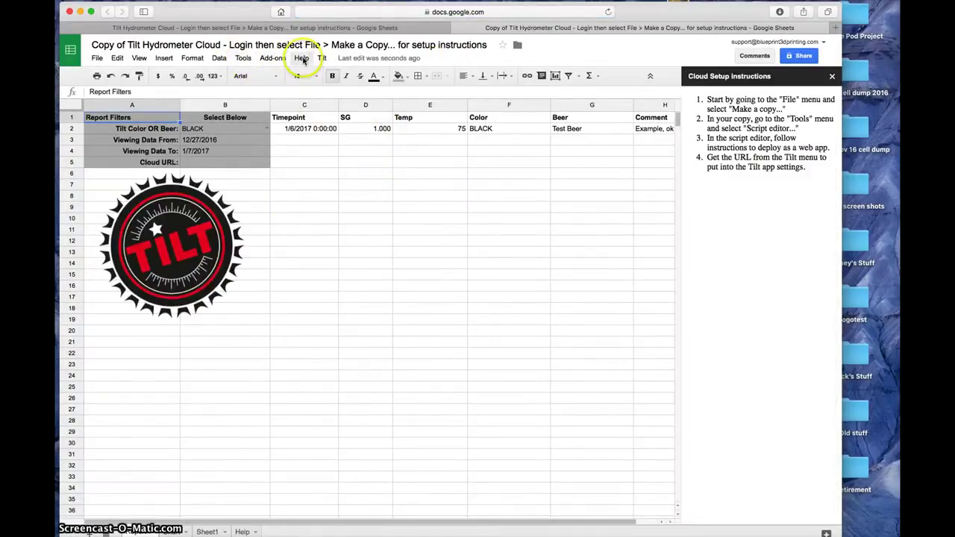
click(322, 58)
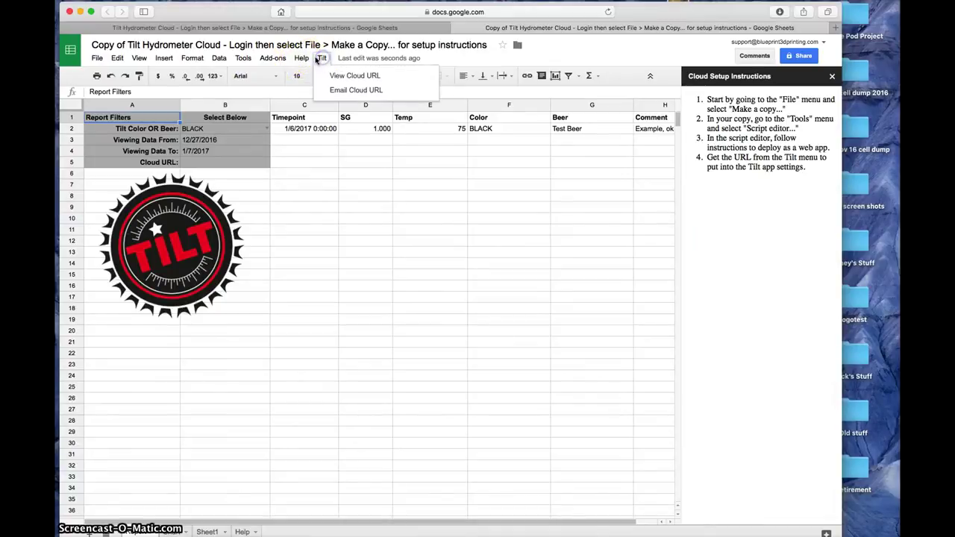
mouse_move(301, 59)
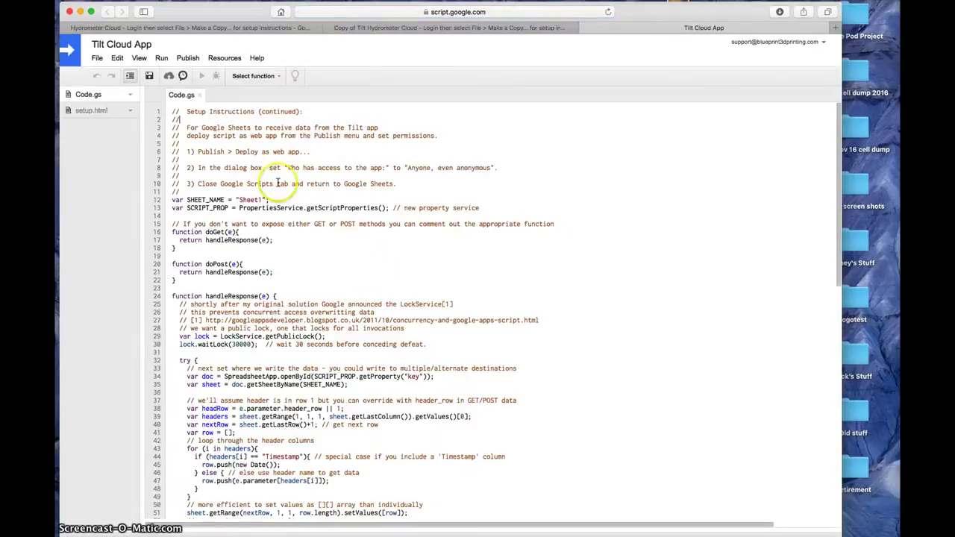
- Deploy the script as a web app running as the owner, accessible to anyone, even anonymous
click(189, 59)
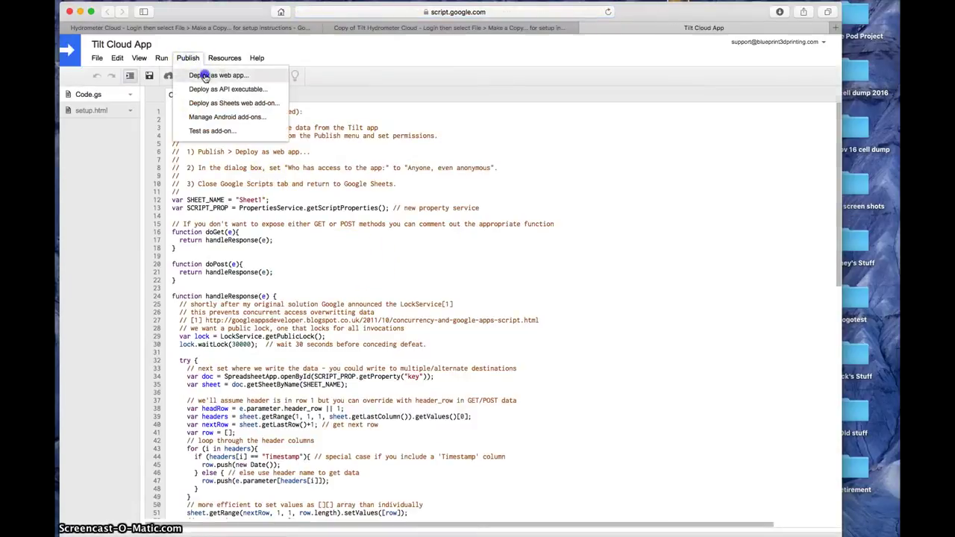
click(208, 76)
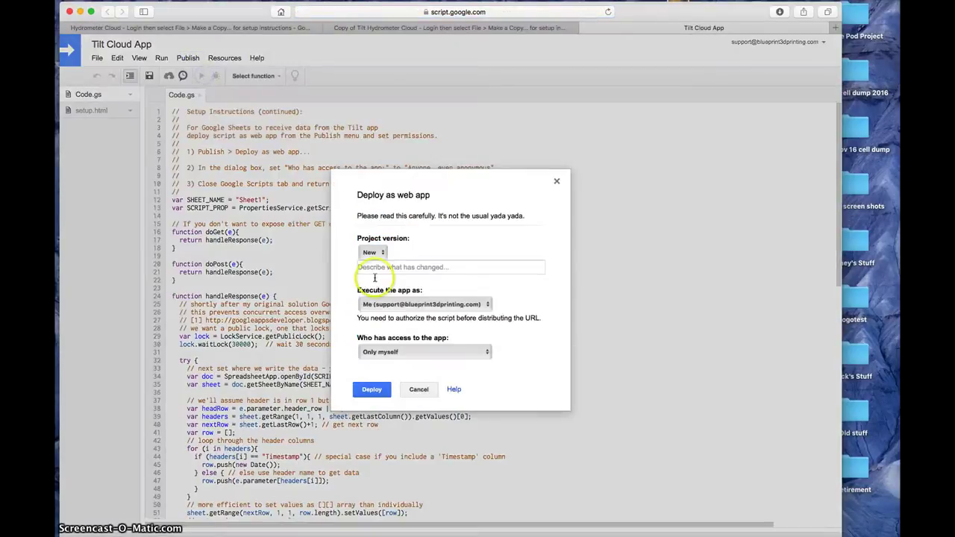
click(478, 305)
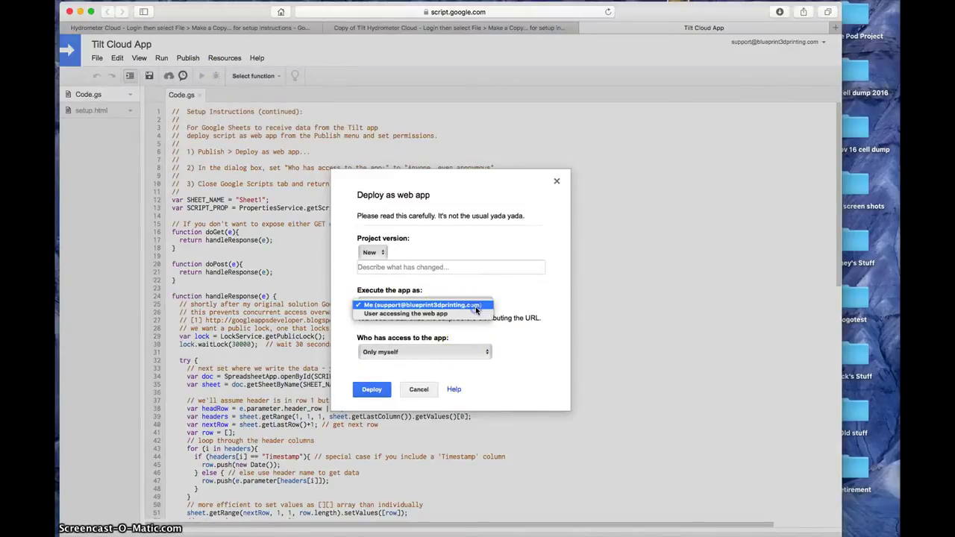
click(501, 305)
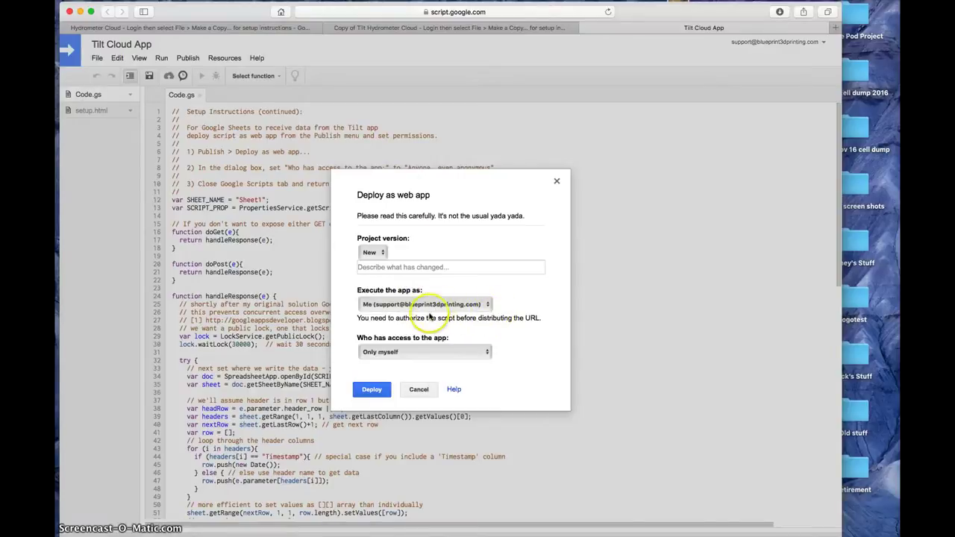
click(419, 352)
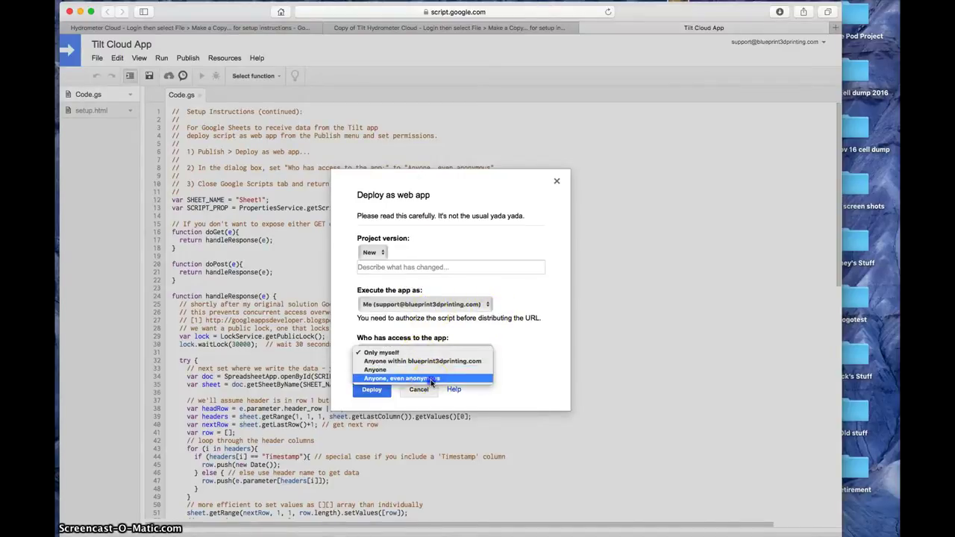
click(413, 379)
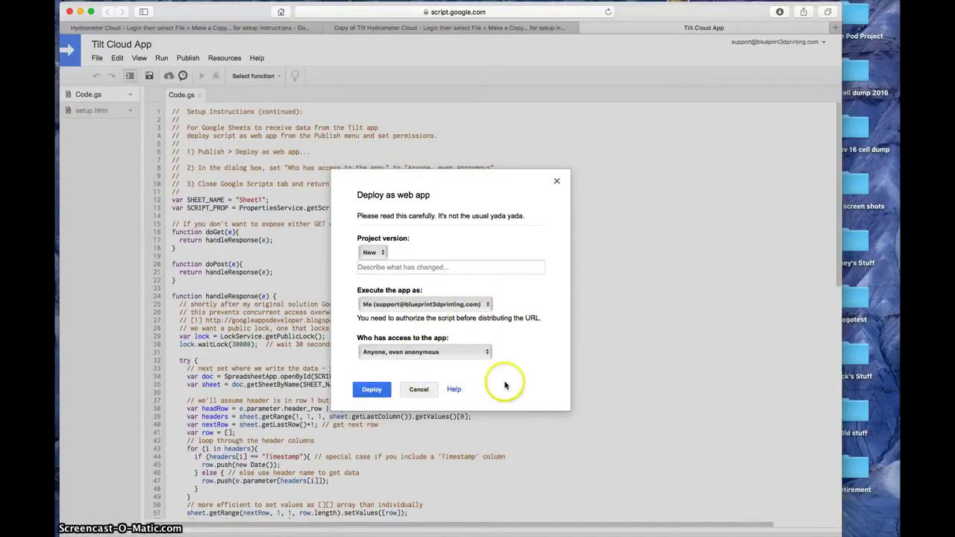
click(372, 389)
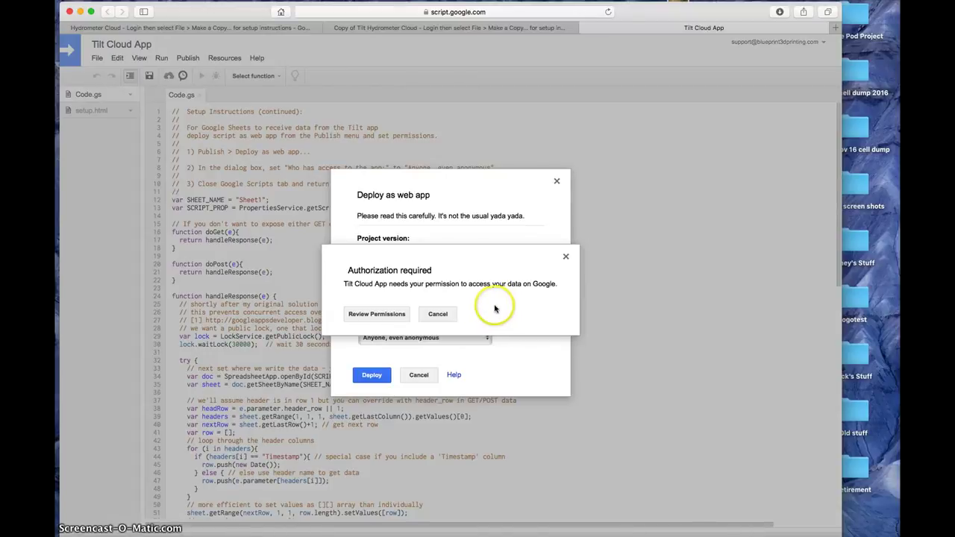
- Authorize the script's account permissions and select the issued web app URL
click(384, 314)
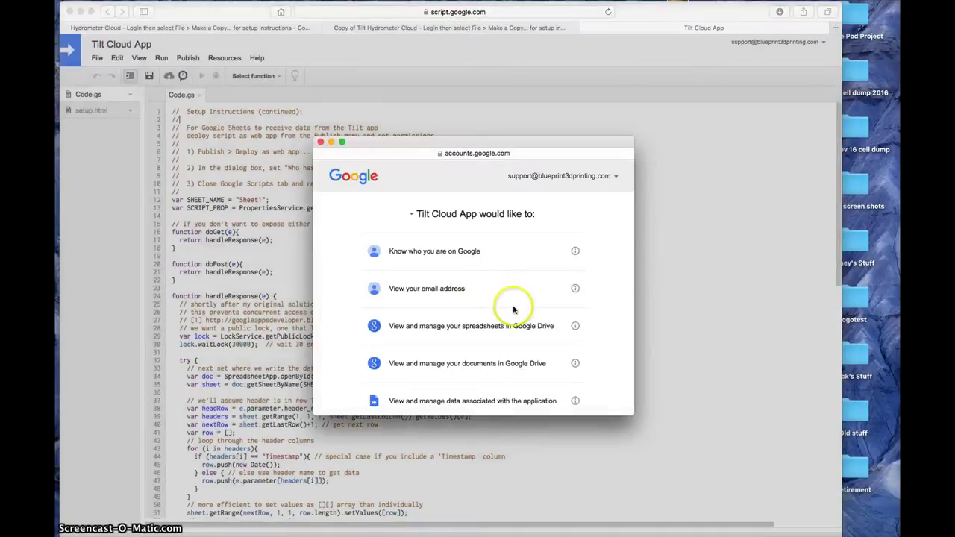
scroll(512, 309, down, 5)
click(554, 390)
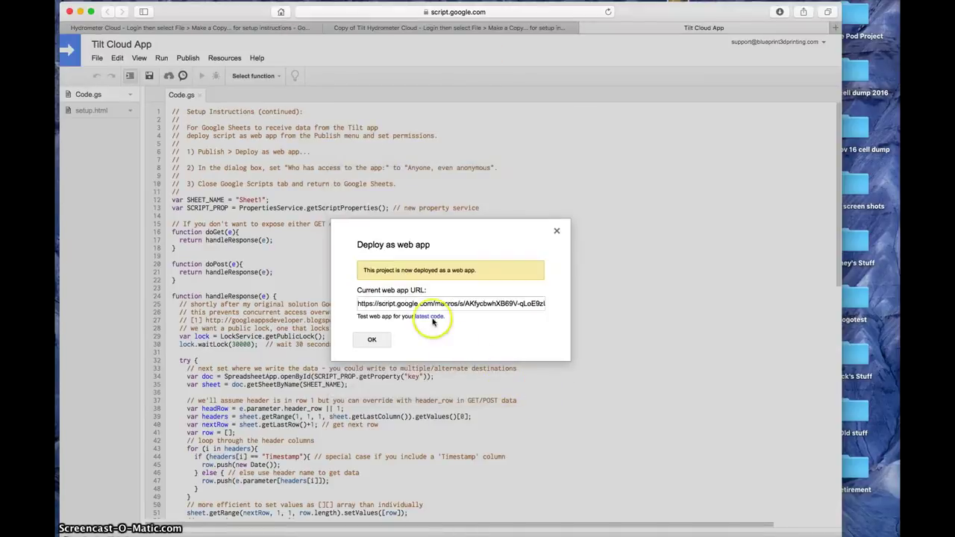
click(414, 306)
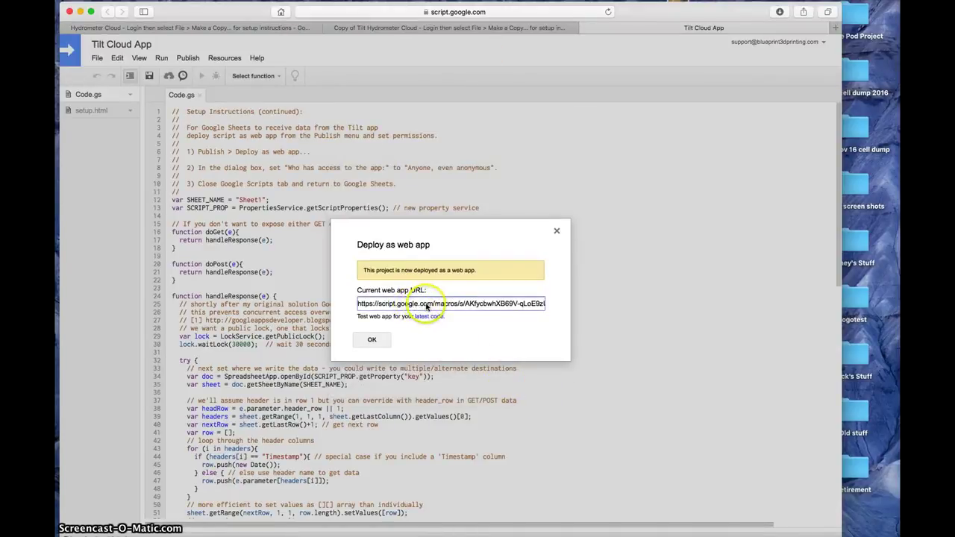
double_click(427, 306)
triple_click(428, 305)
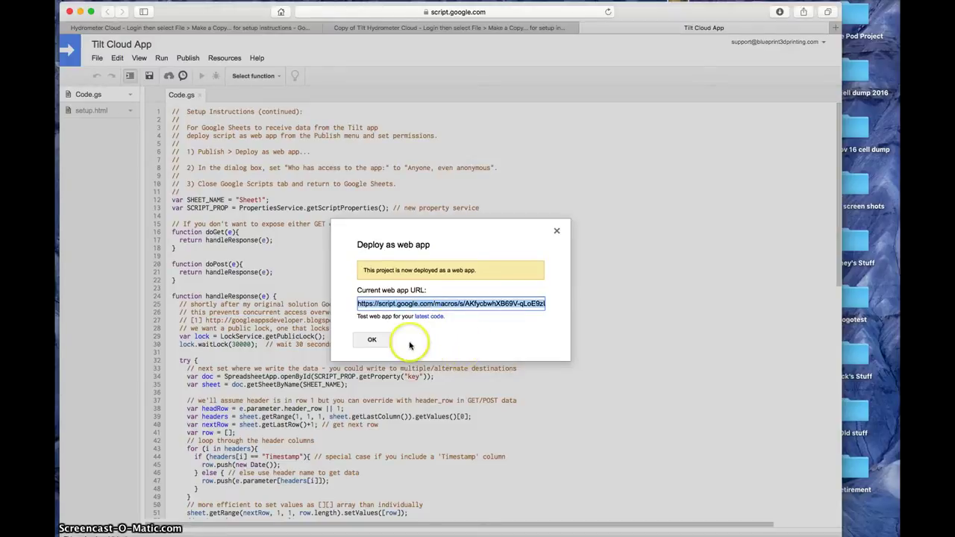
click(373, 341)
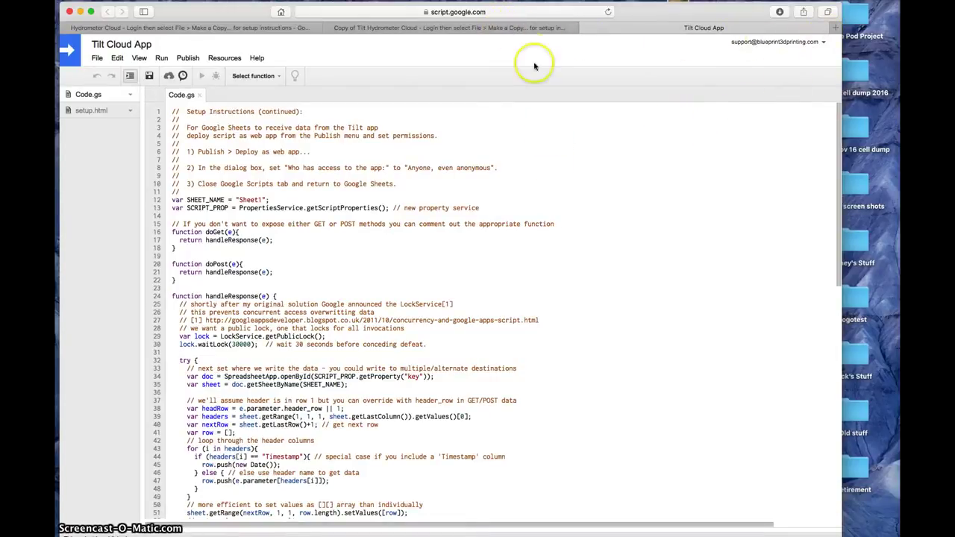
- Return to the copied Tilt spreadsheet and check the list of signed-in Google accounts
click(534, 28)
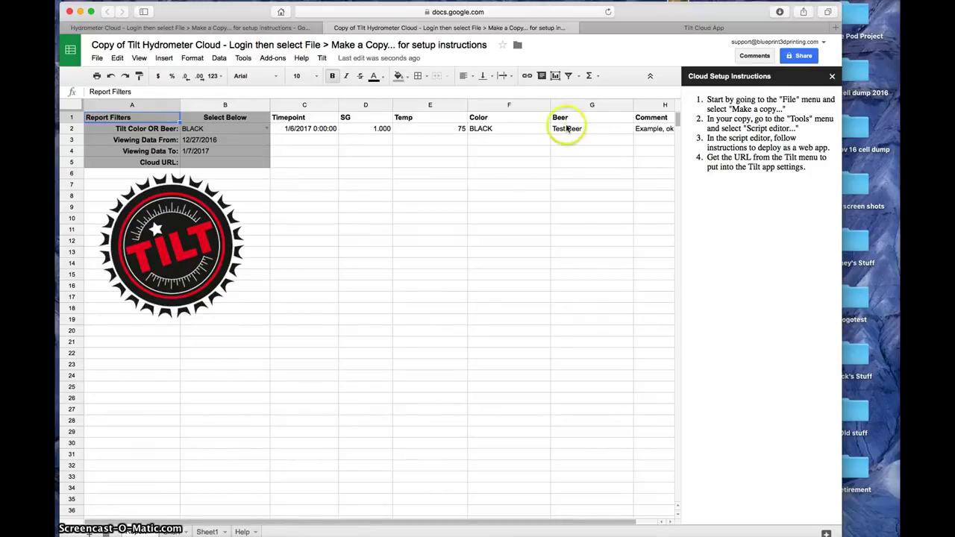
click(765, 42)
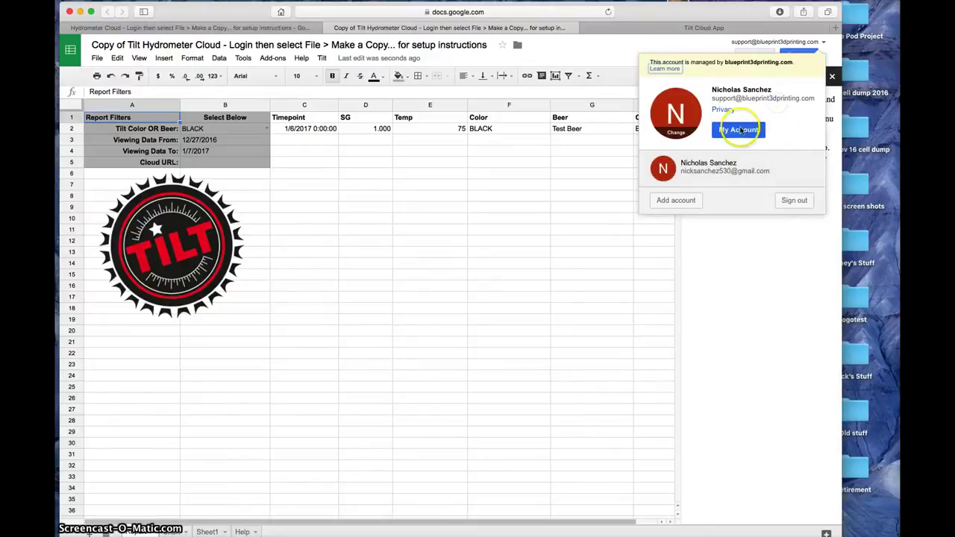
click(678, 318)
click(808, 101)
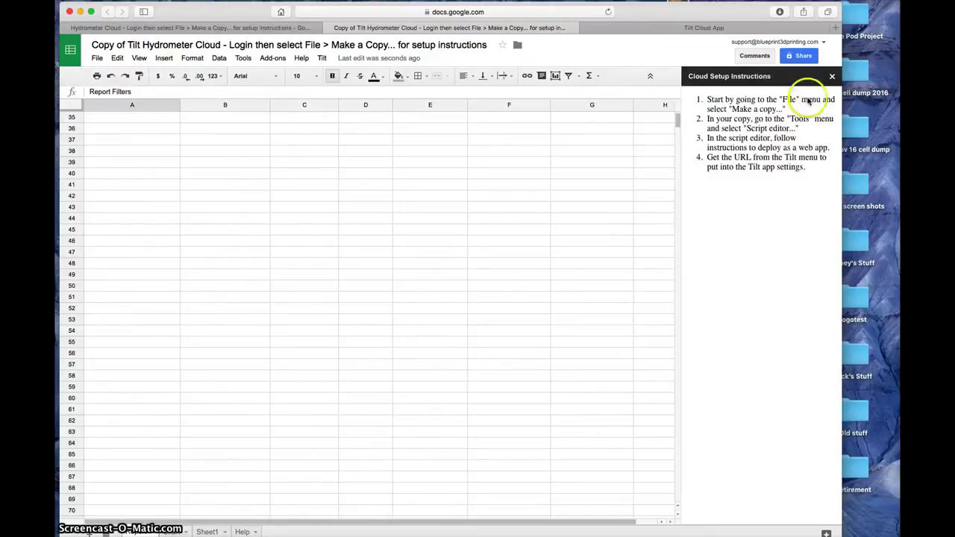
- Close the Tilt Cloud App script tab and load Gmail in a new browser tab
click(806, 27)
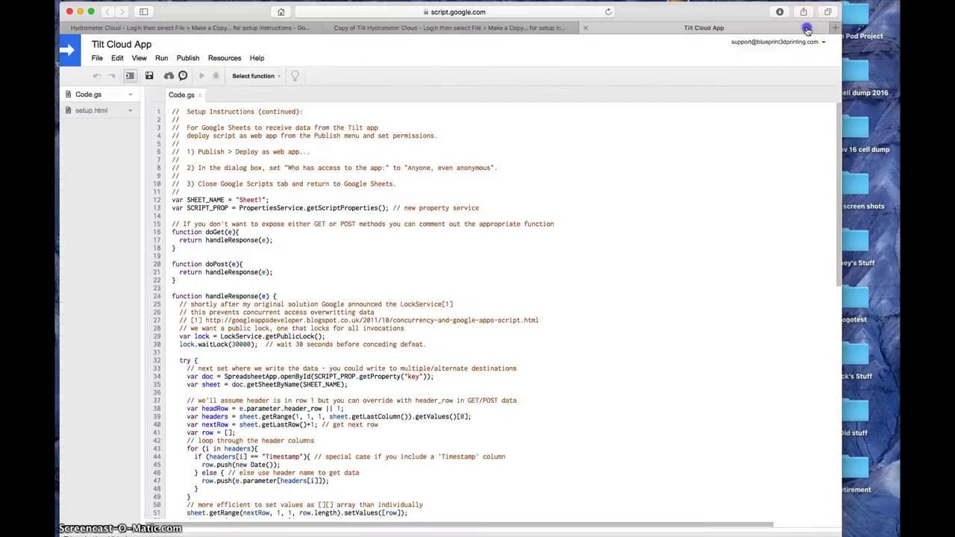
click(581, 28)
click(838, 28)
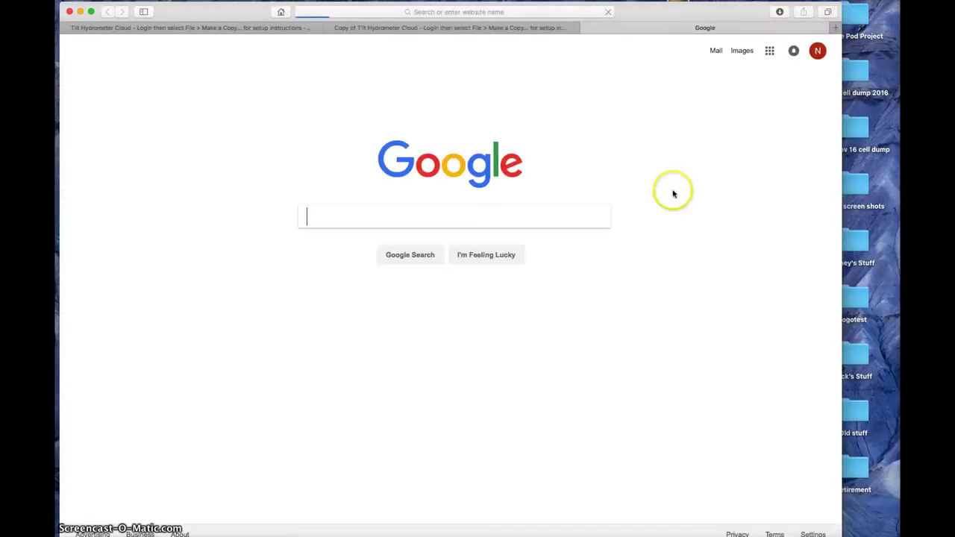
click(716, 52)
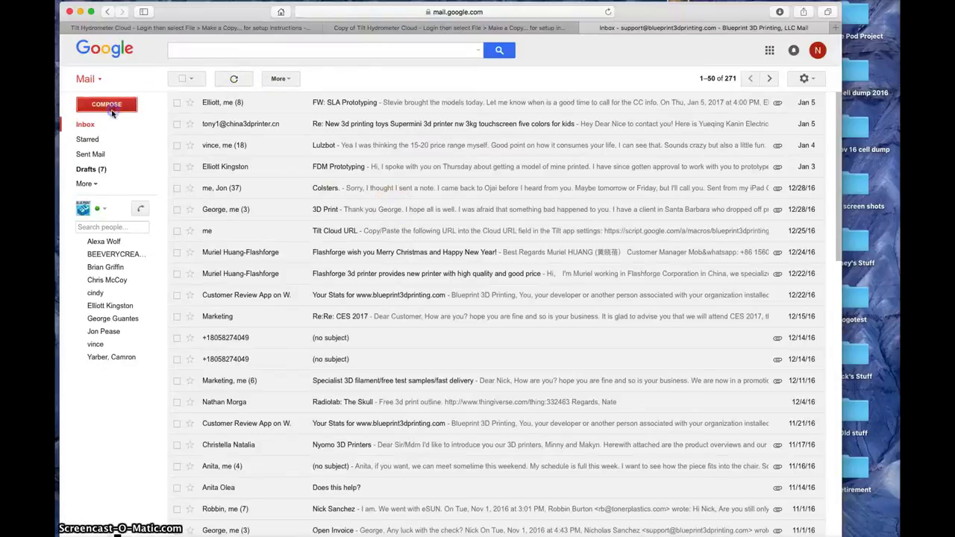
- Email the pasted web app URL to the personal Gmail address with subject 'Tilt app code'
click(127, 112)
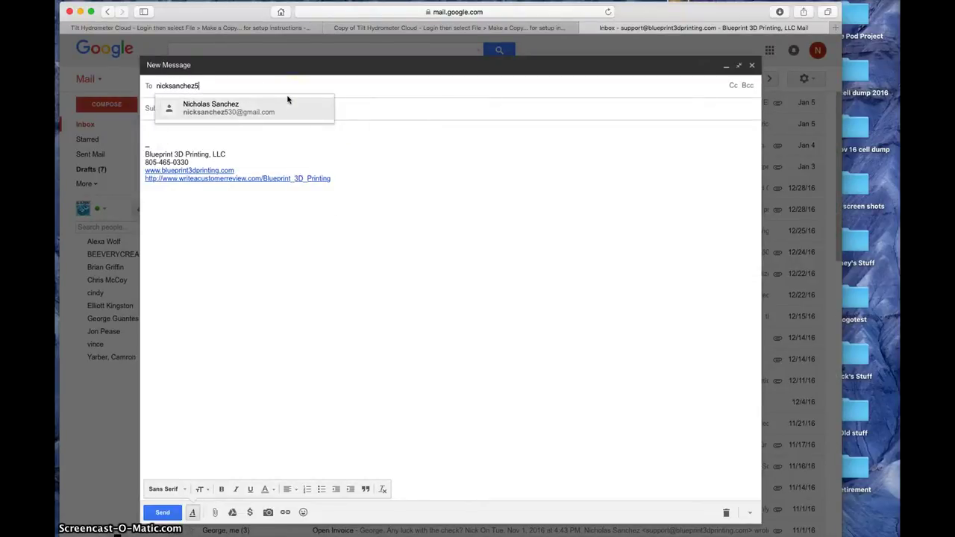
click(260, 107)
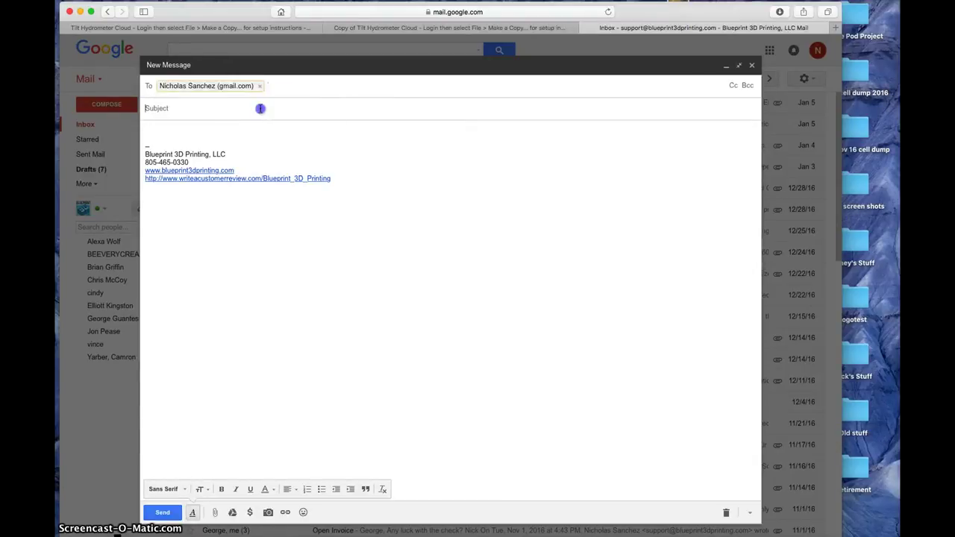
text(Tilt a)
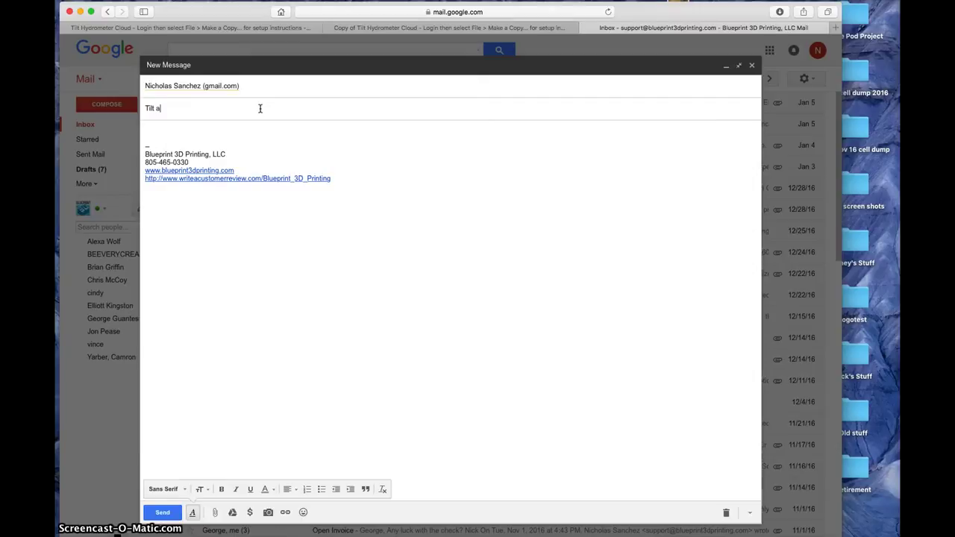
text(pp code)
click(251, 122)
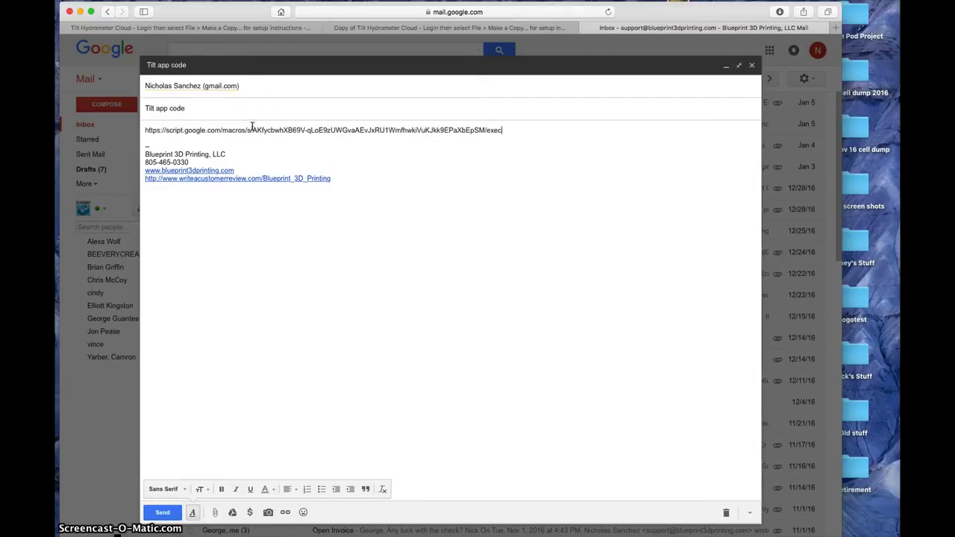
click(177, 514)
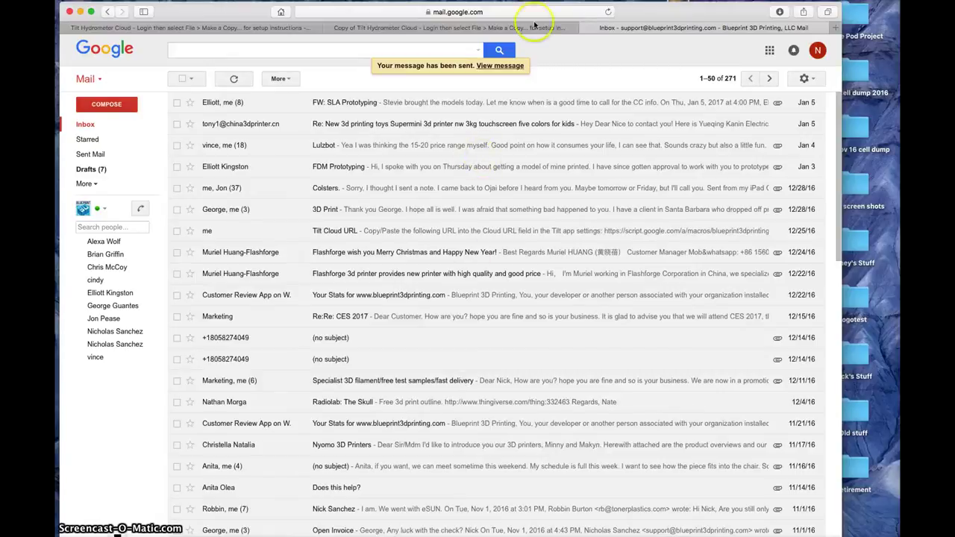
- Close Gmail and look through the Sheet1, Report and Chart tabs of the copy
click(586, 29)
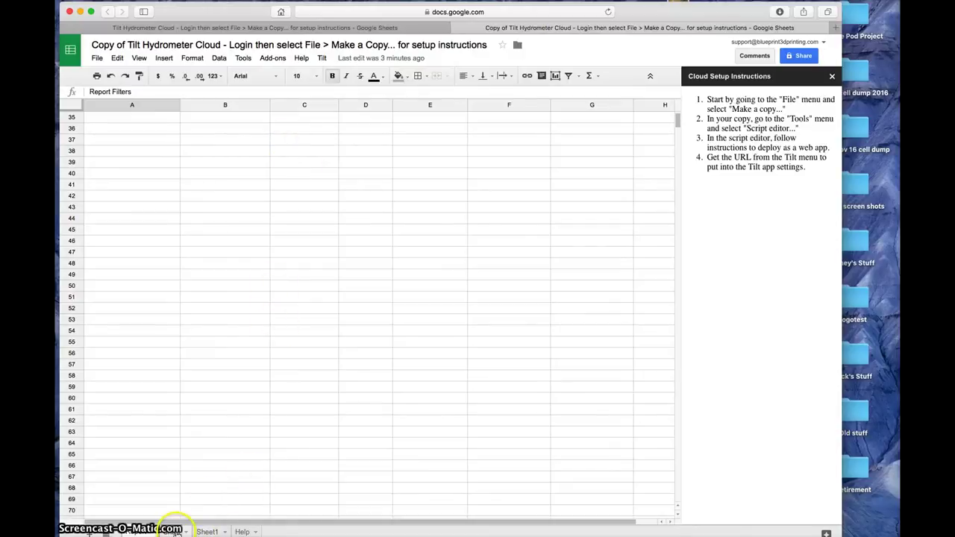
click(207, 531)
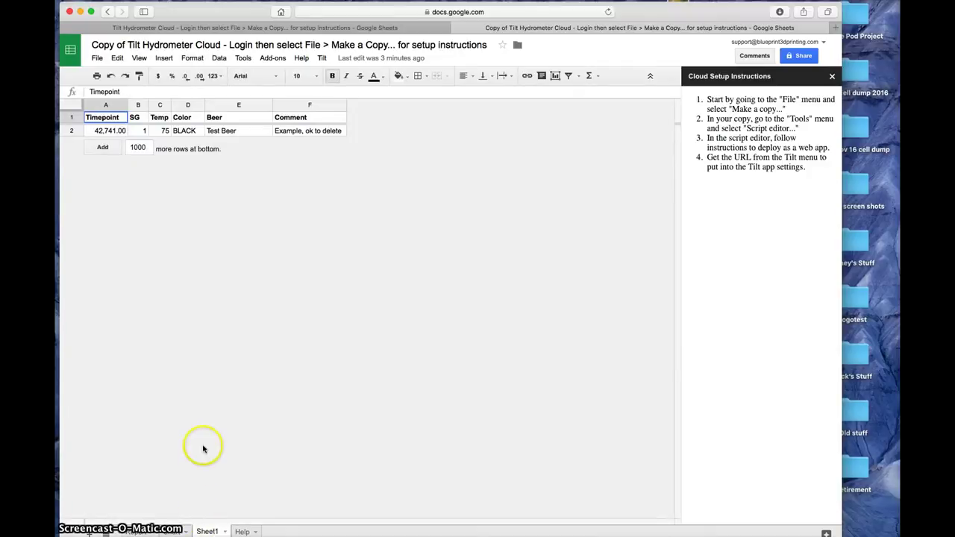
click(138, 531)
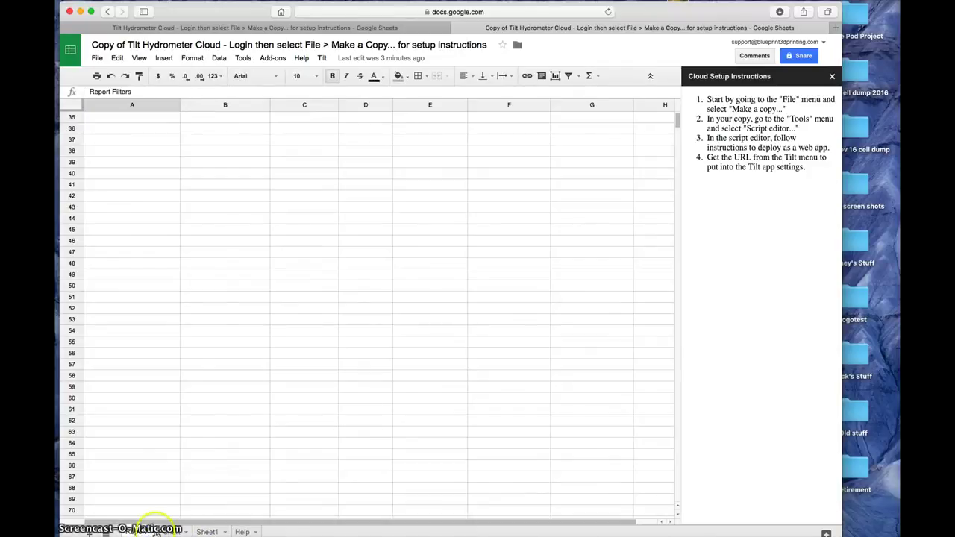
scroll(217, 455, up, 3)
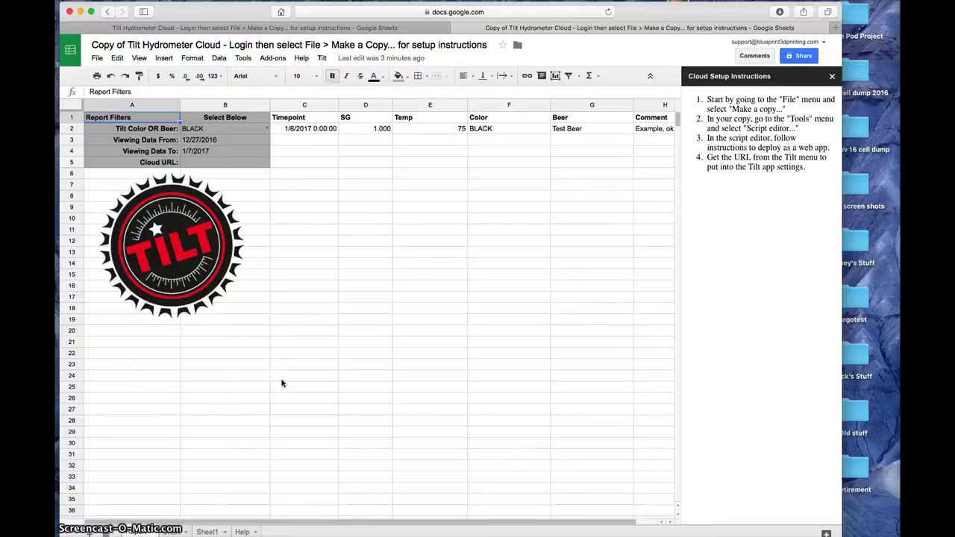
click(172, 532)
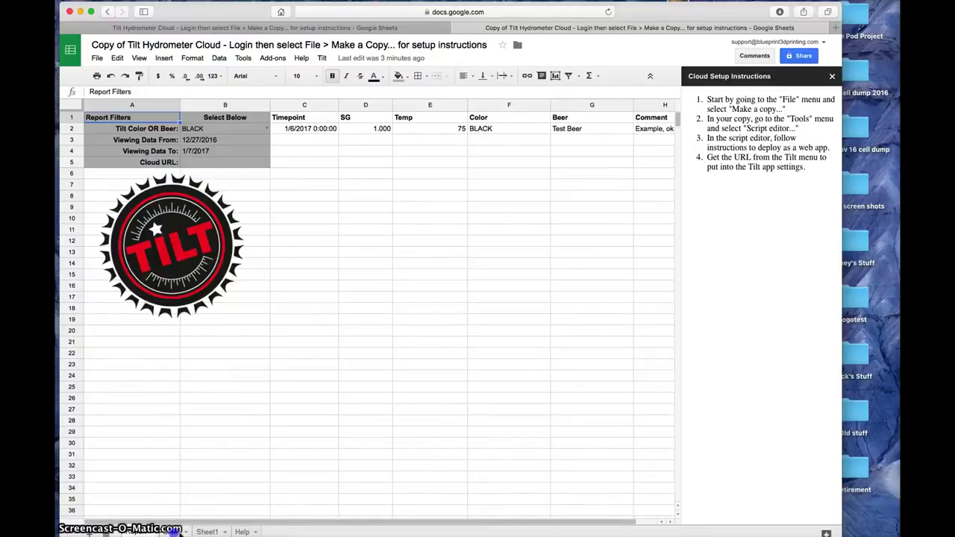
click(207, 531)
- Append 1000 empty rows at the bottom of Sheet1 for incoming readings
click(292, 340)
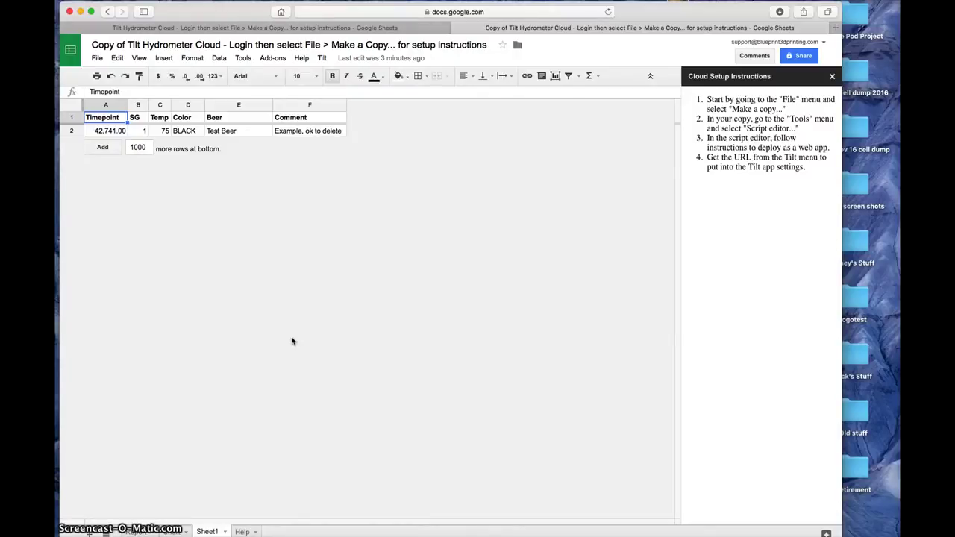
click(103, 148)
scroll(220, 241, up, 20)
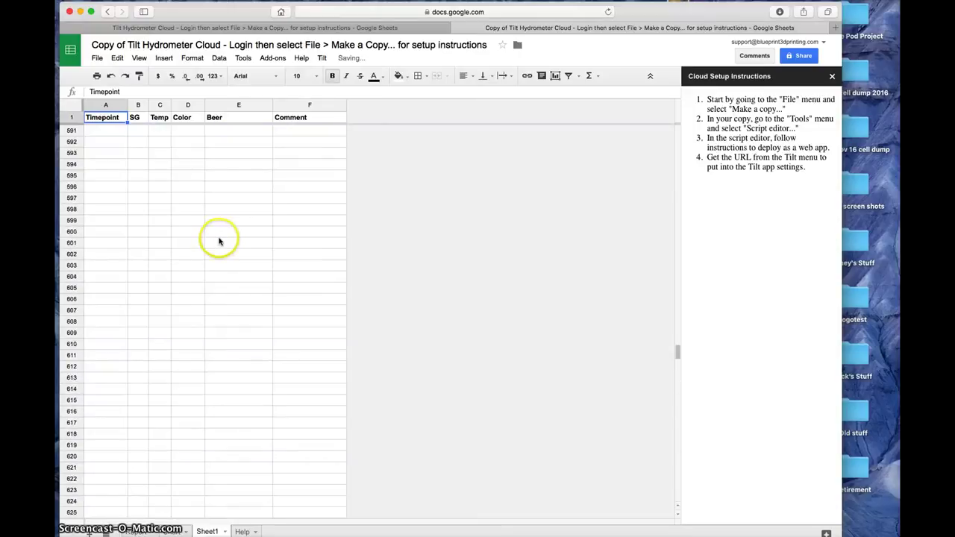
scroll(219, 242, up, 10)
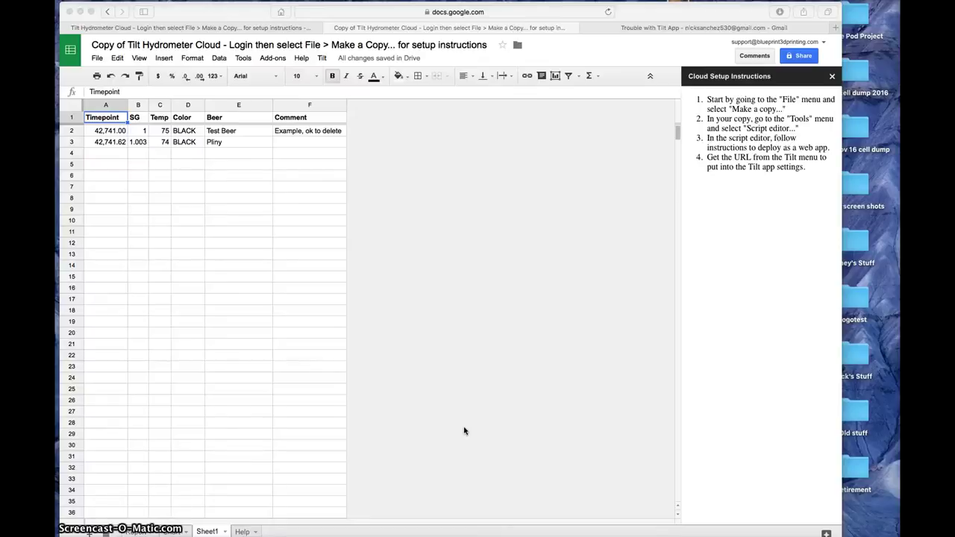
- View the Chart tab, then the Report tab showing the new Pliny reading (SG 1.001, 73°)
click(193, 532)
click(155, 531)
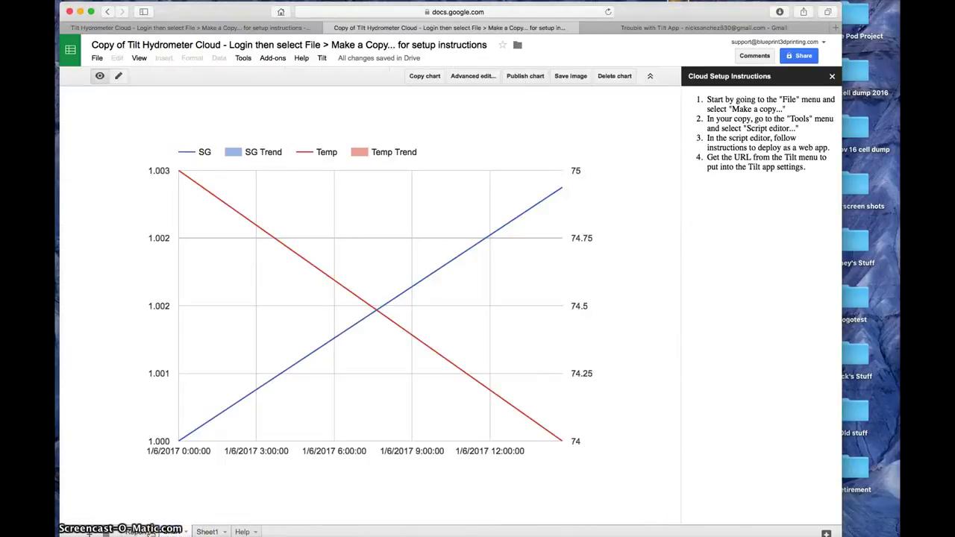
click(136, 532)
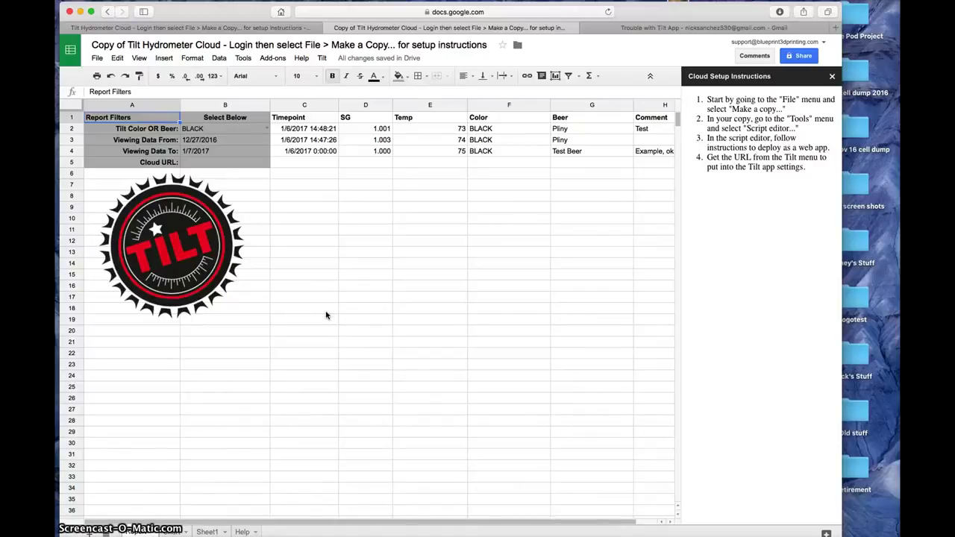
- Keep the Report tab open while further Pliny readings post from the Tilt app
click(316, 326)
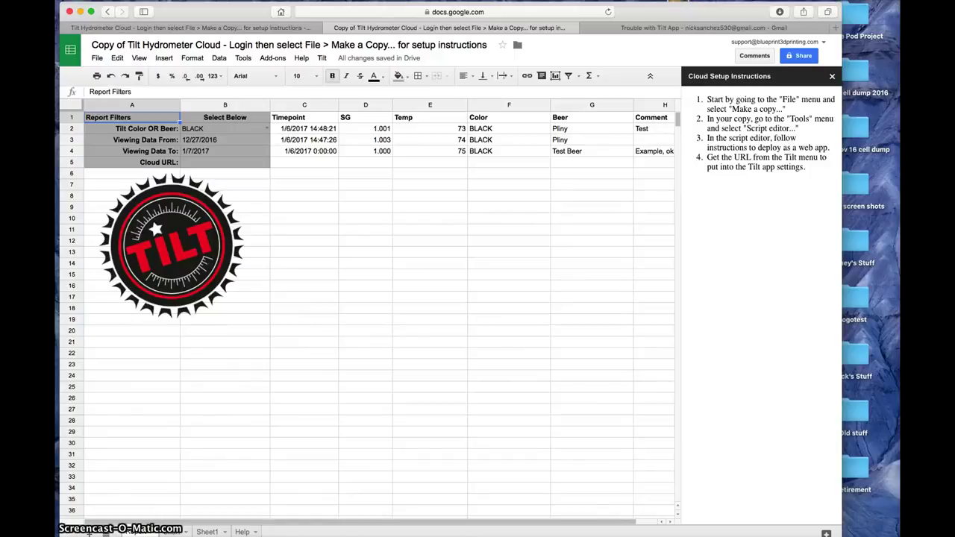